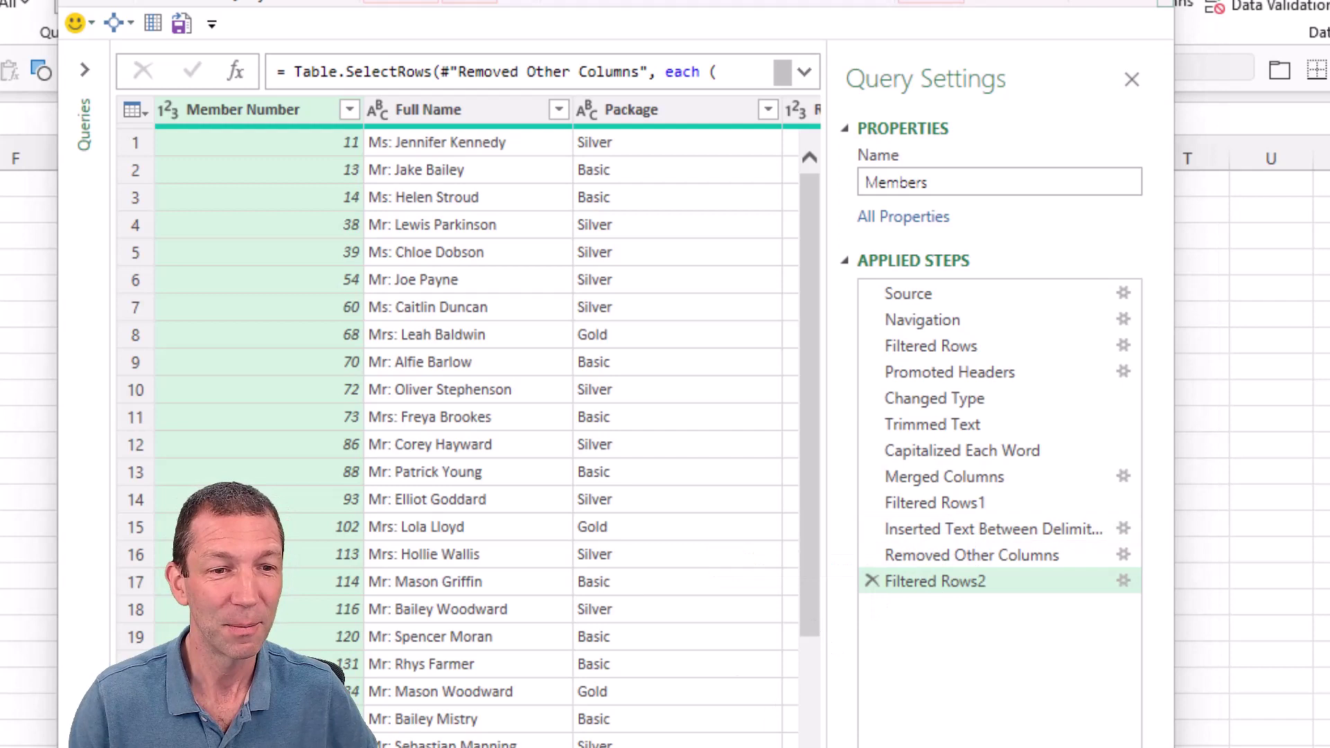
# Start a GPT-4 chat and send the M code cleanup prompt requiring FILTER_ prefixes on filtering steps.
pyautogui.hotkey('alt', 'Tab')
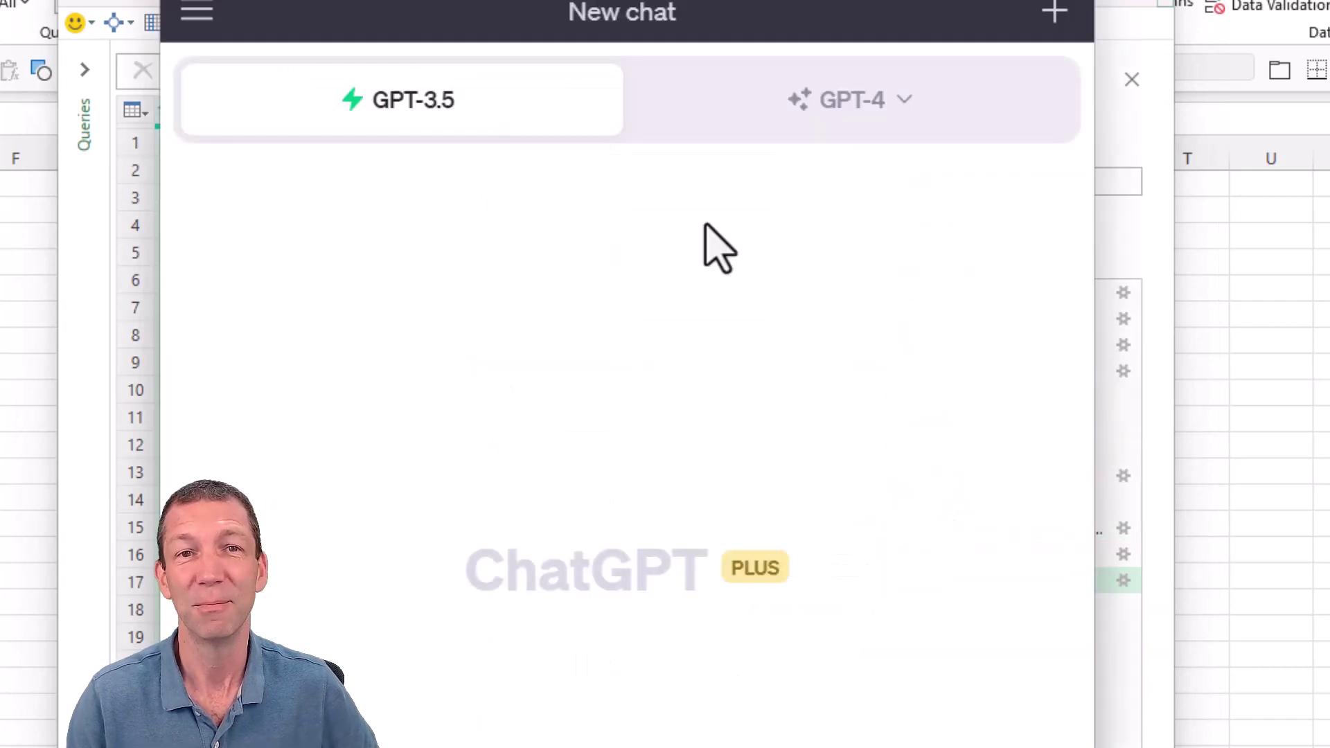
pyautogui.click(826, 133)
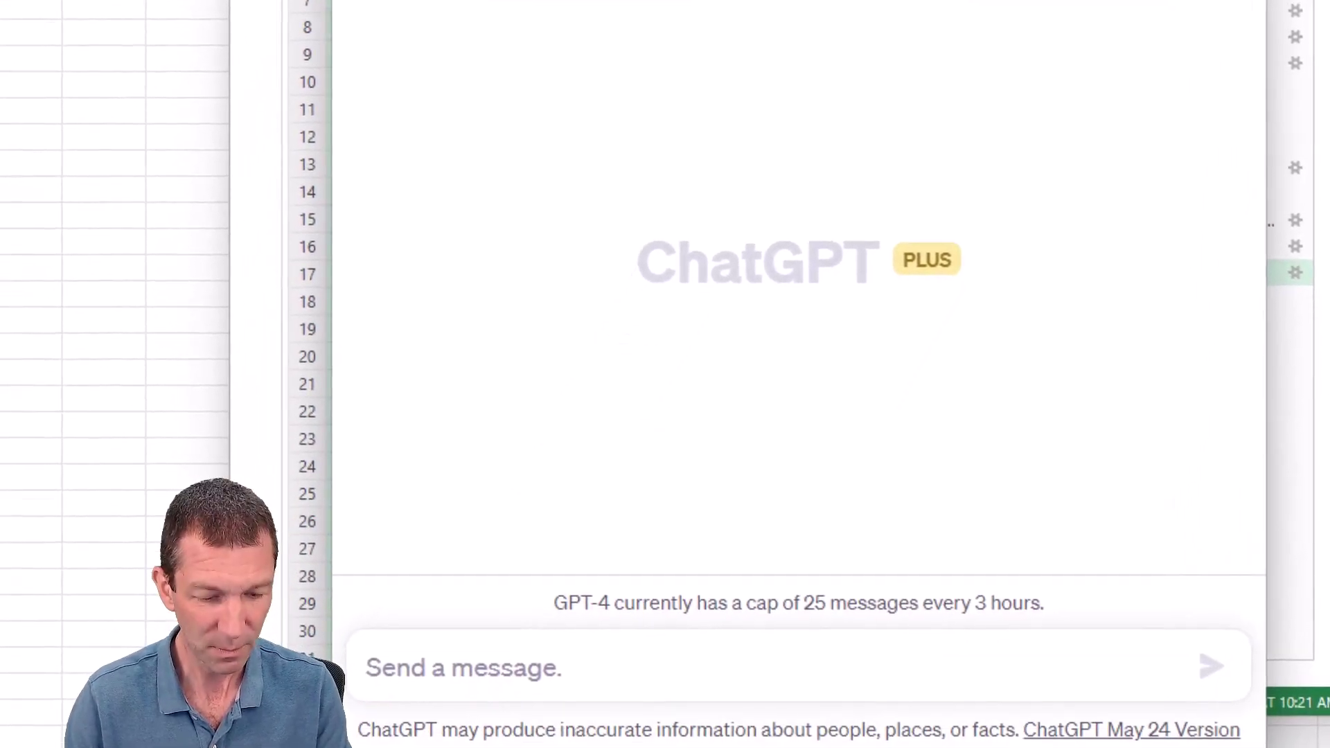
pyautogui.click(646, 681)
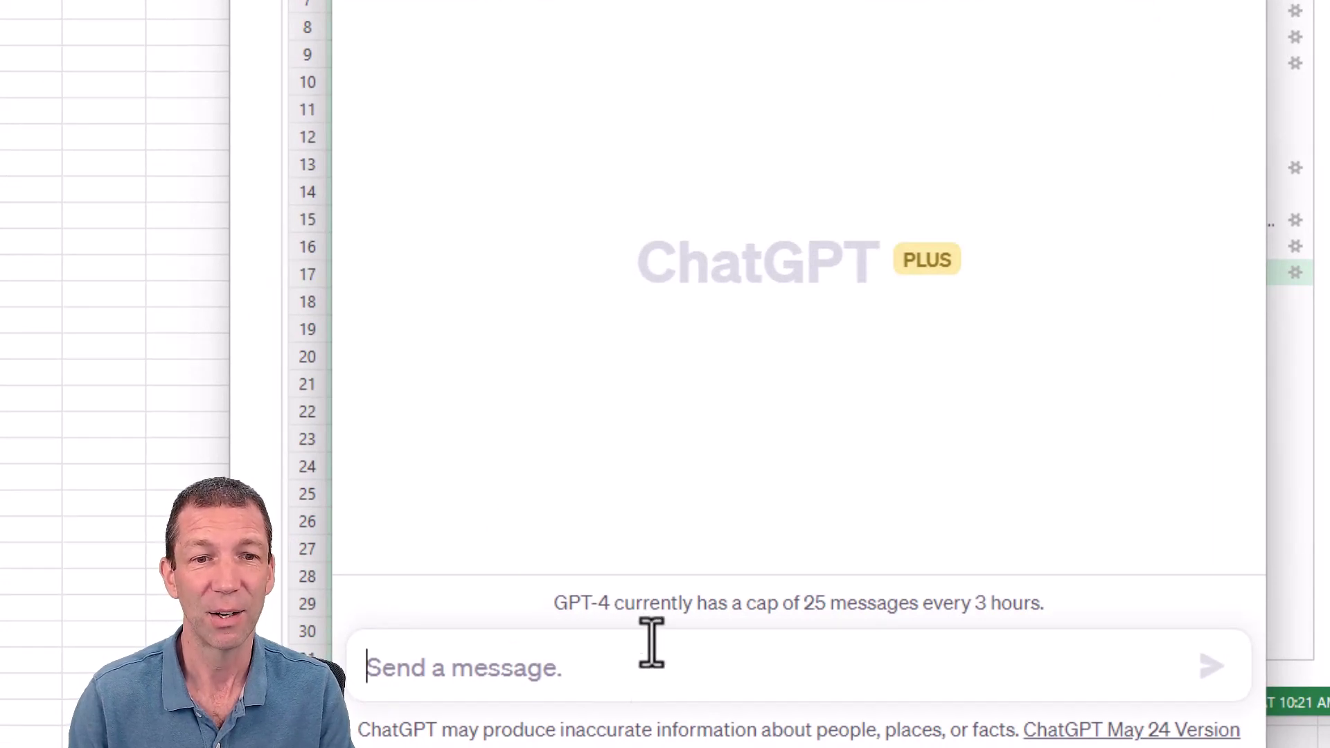
pyautogui.hotkey('ctrl', 'v')
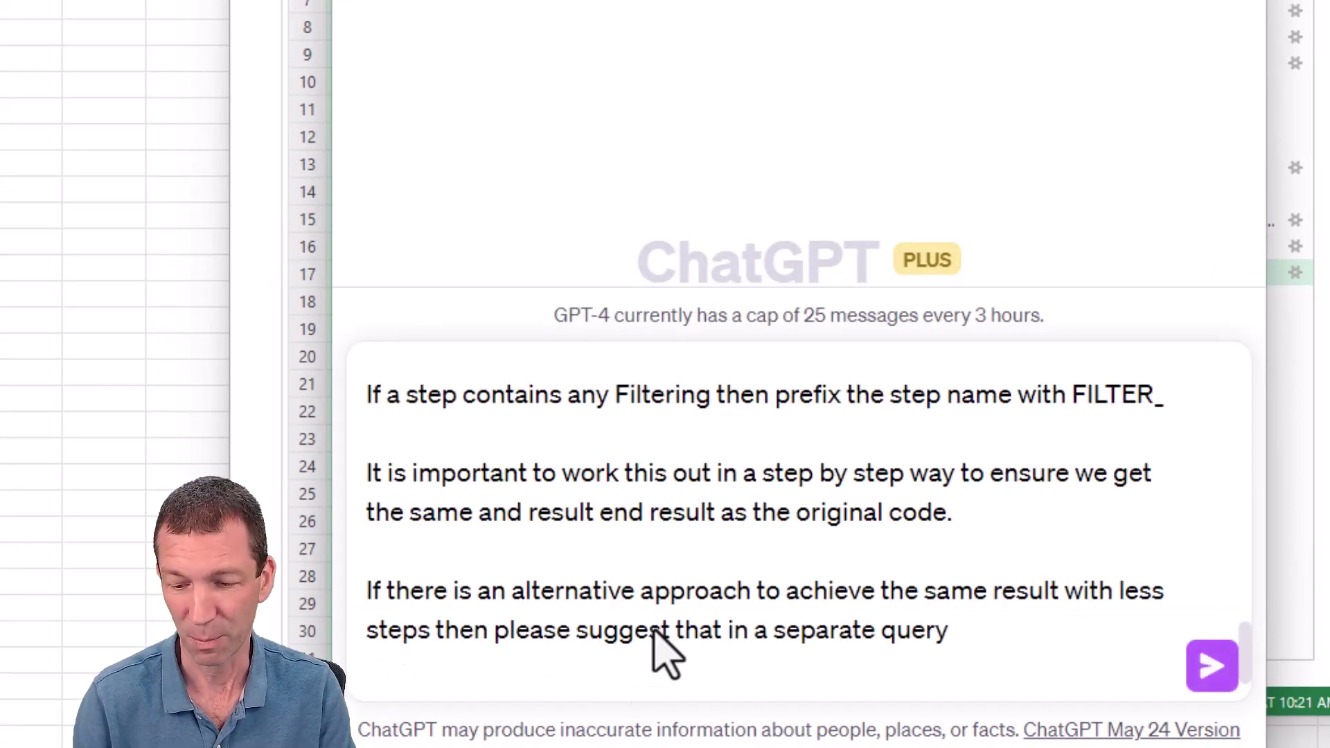
pyautogui.click(1212, 667)
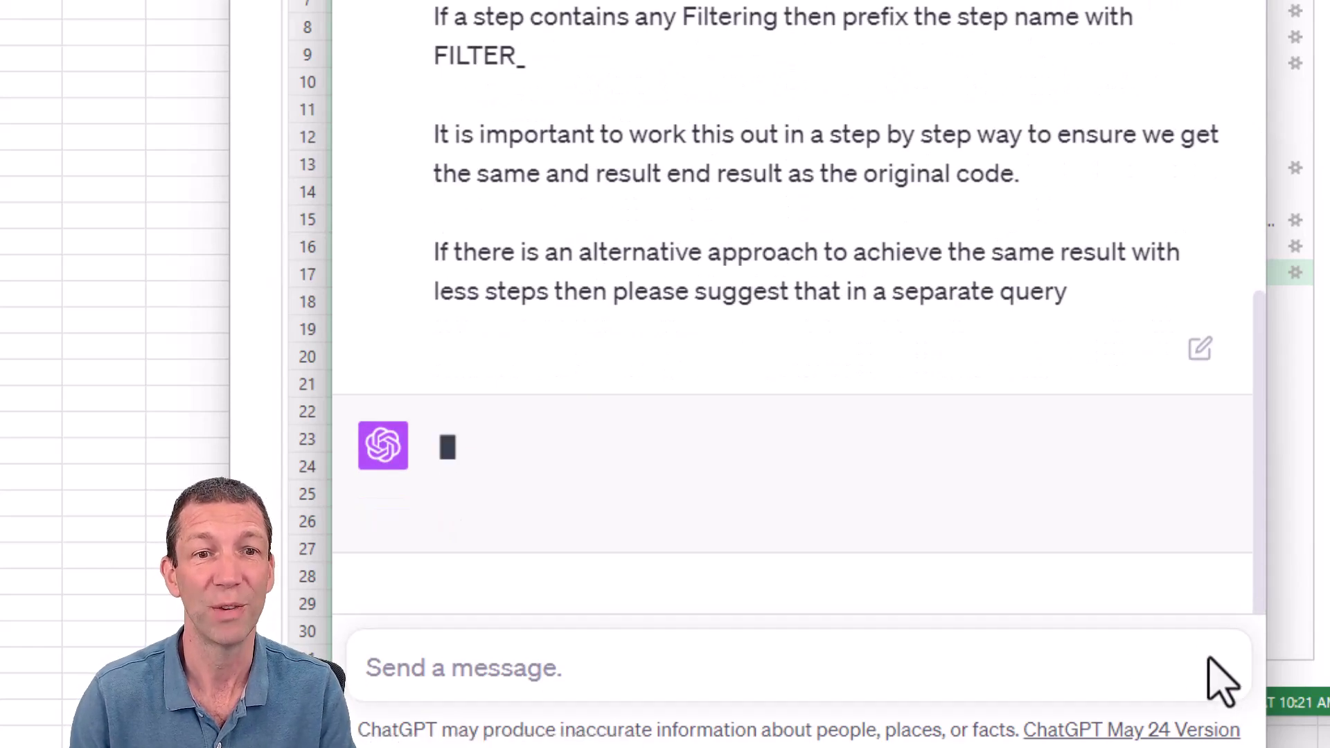
pyautogui.scroll(10, 1078, 505)
pyautogui.scroll(-10, 1010, 416)
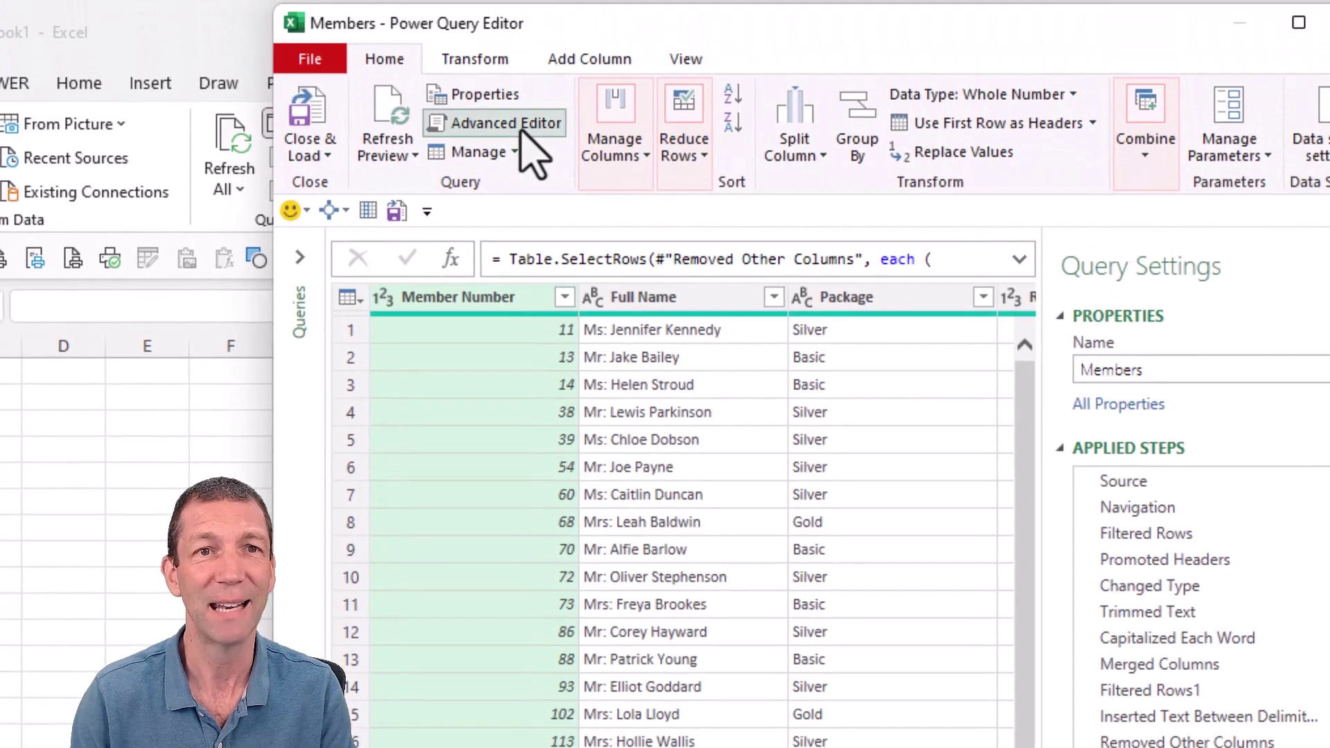
# Copy all of the Members query's M code from the Advanced Editor.
pyautogui.click(516, 65)
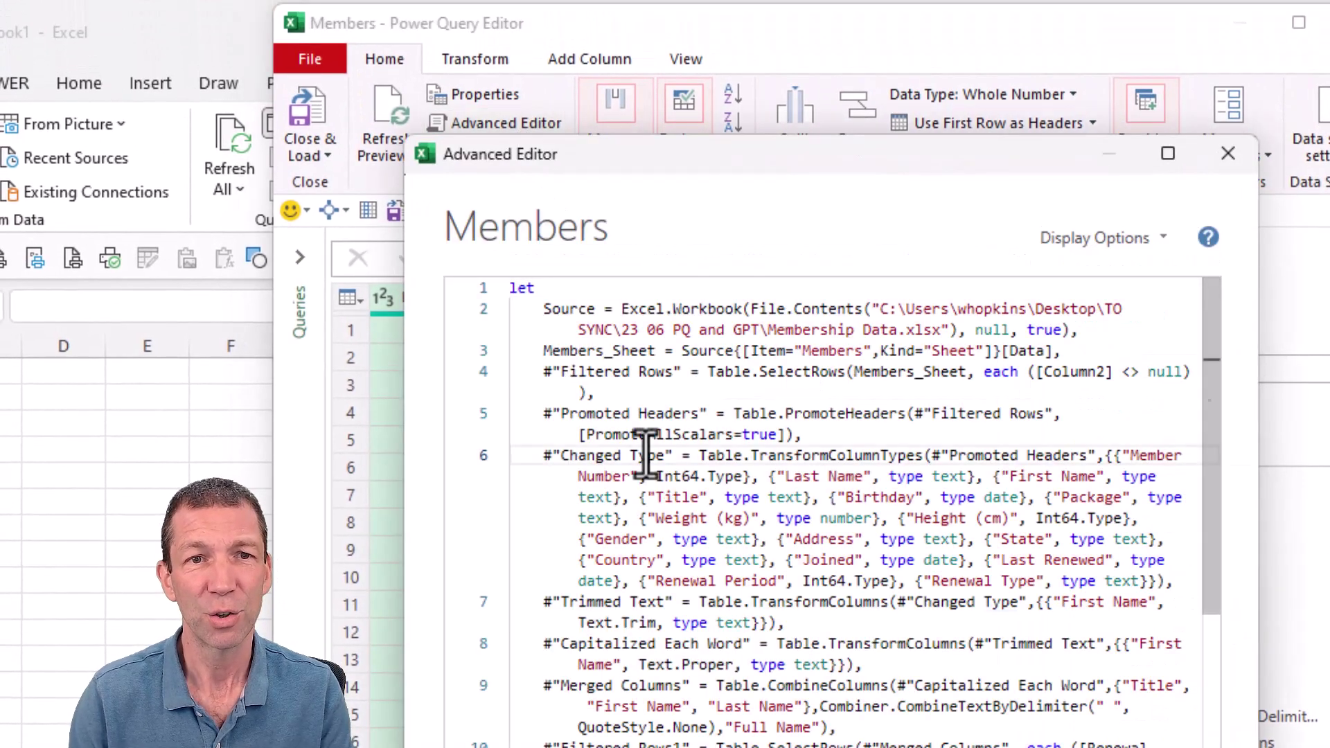
pyautogui.hotkey('ctrl', 'a')
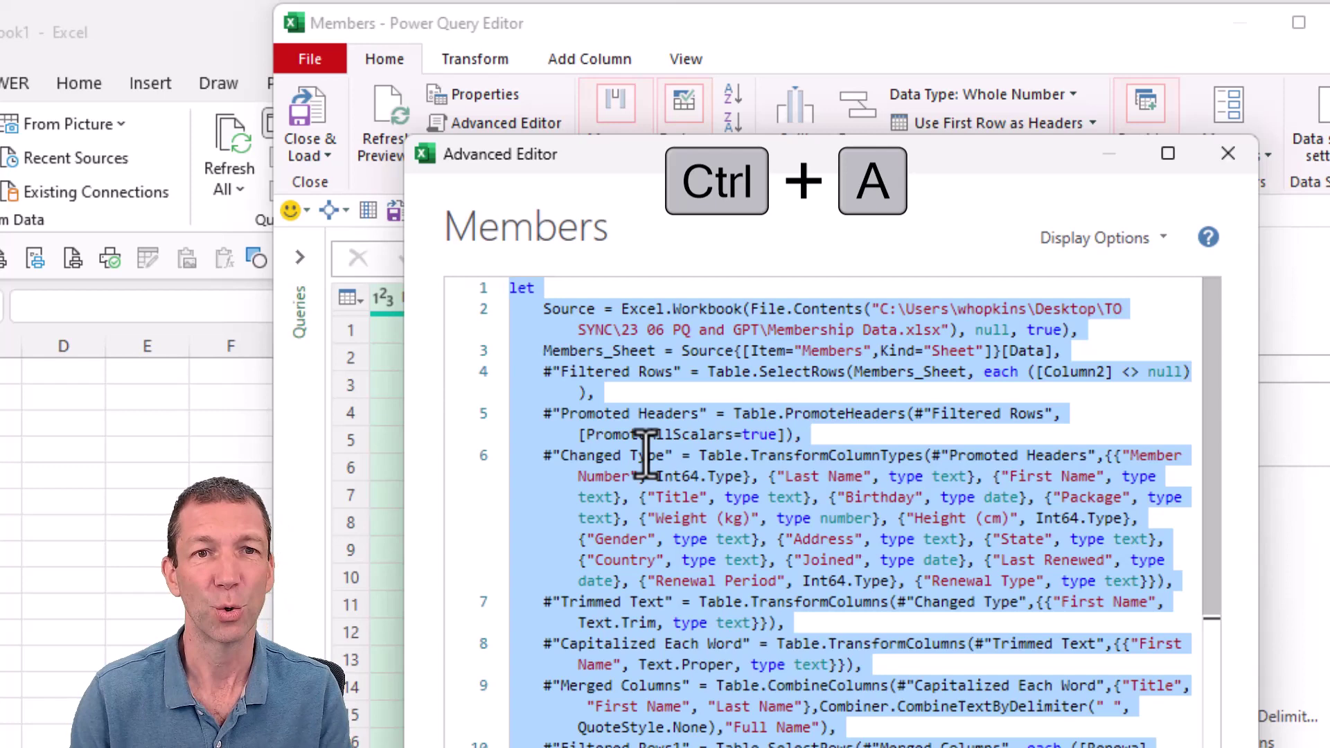
pyautogui.hotkey('ctrl', 'c')
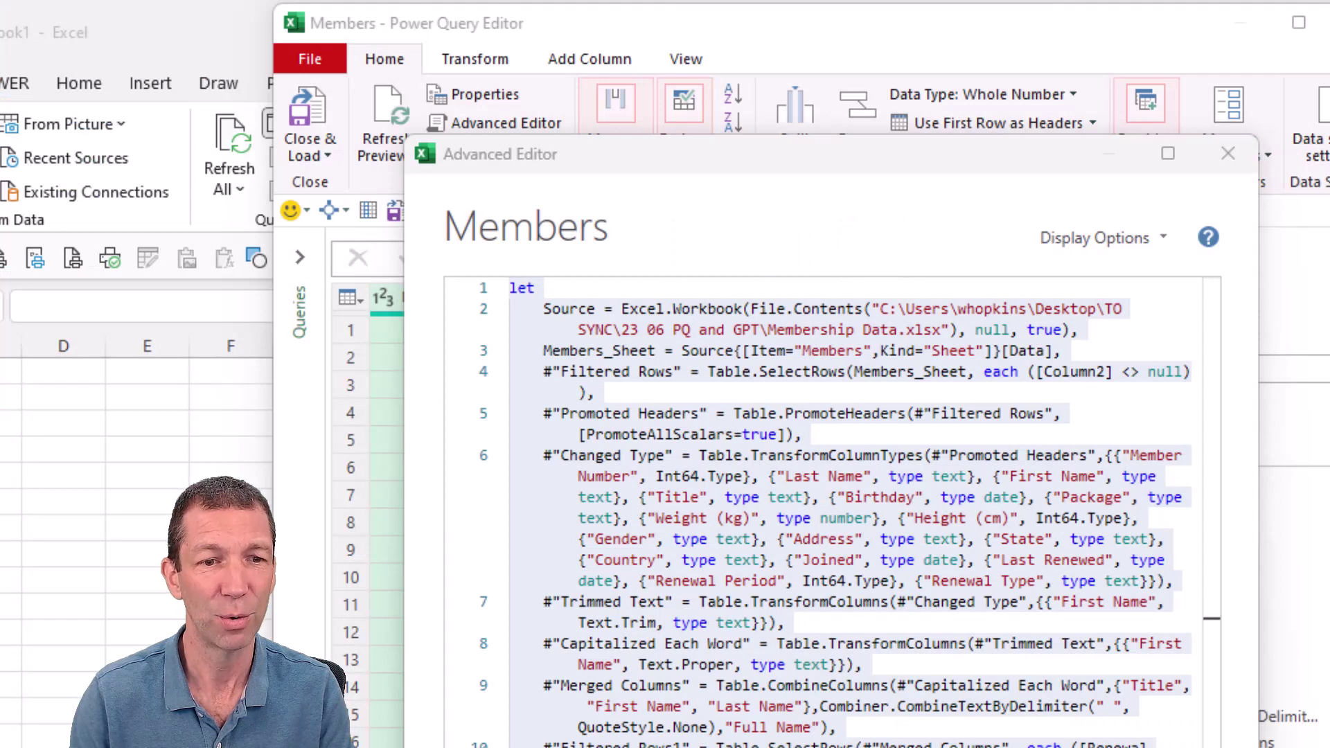
pyautogui.hotkey('alt', 'Tab')
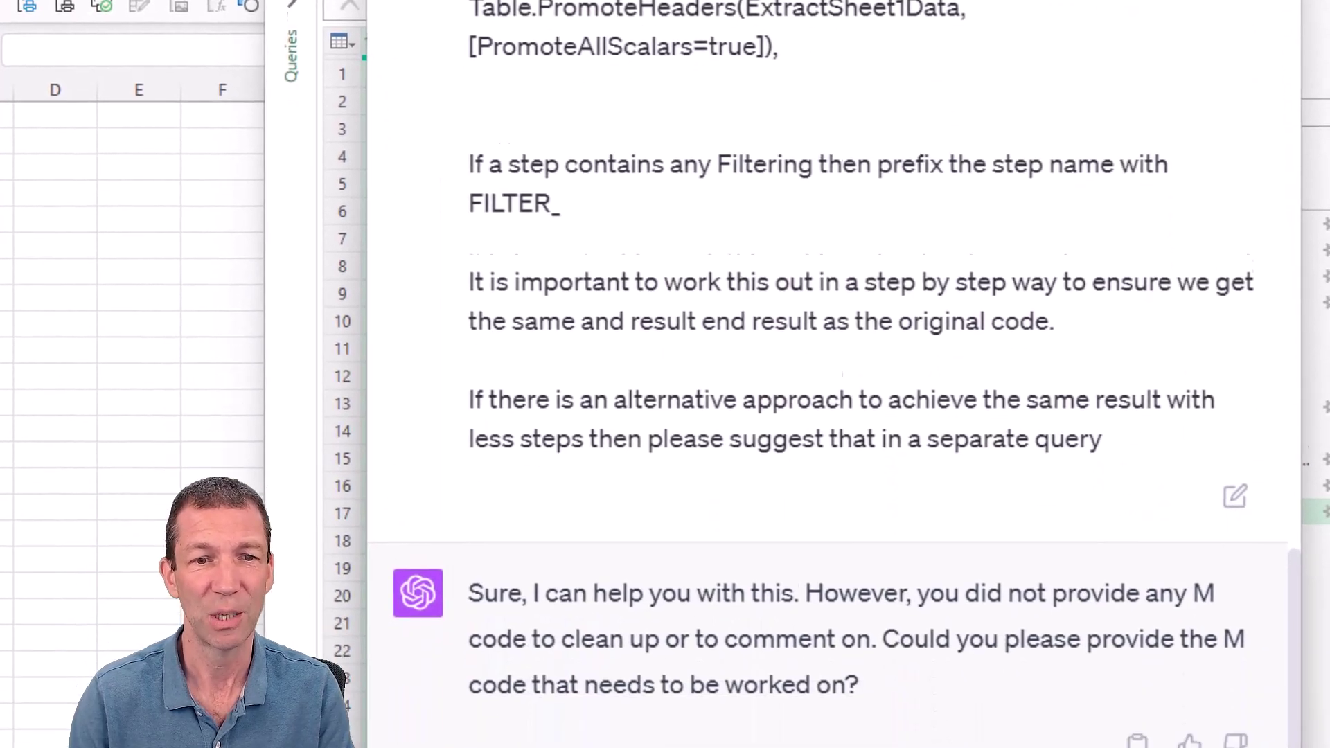
# Send the Members M code to ChatGPT and copy its cleaned, commented version with FILTER_ step names.
pyautogui.hotkey('ctrl', 'v')
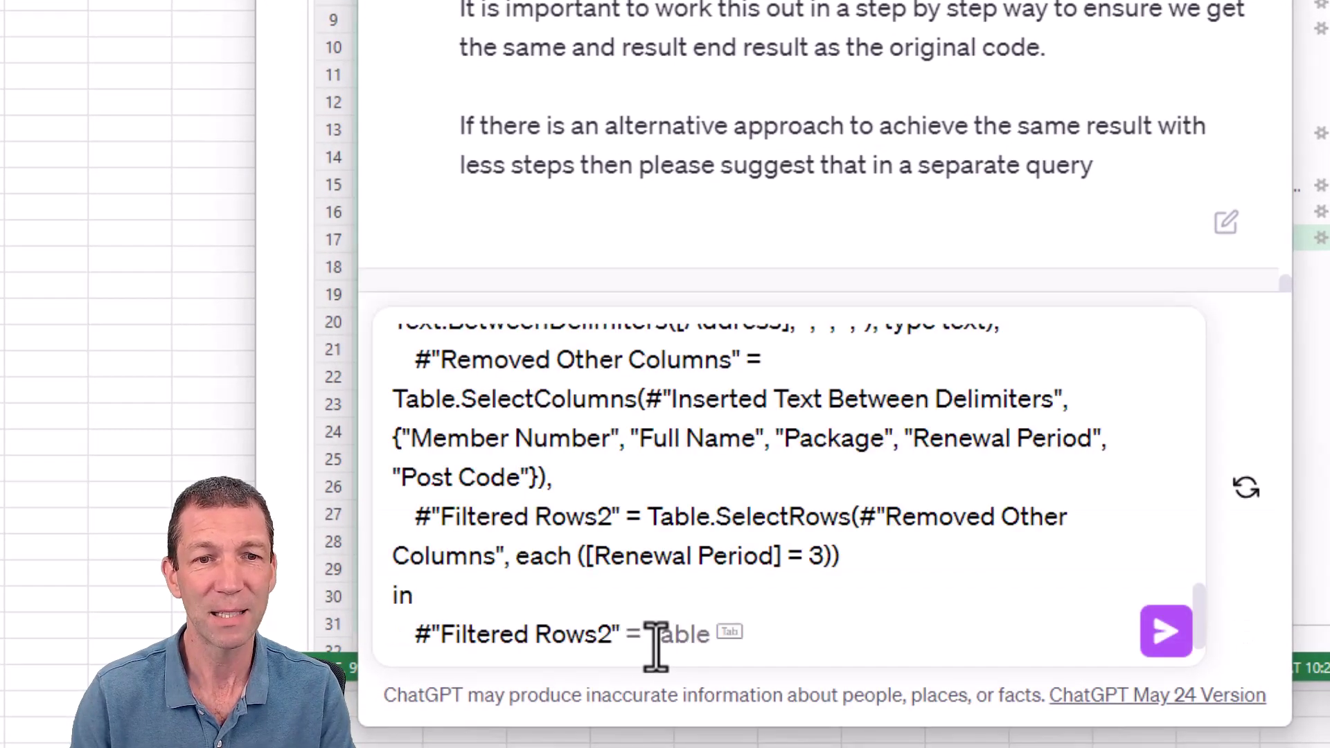
pyautogui.click(1167, 631)
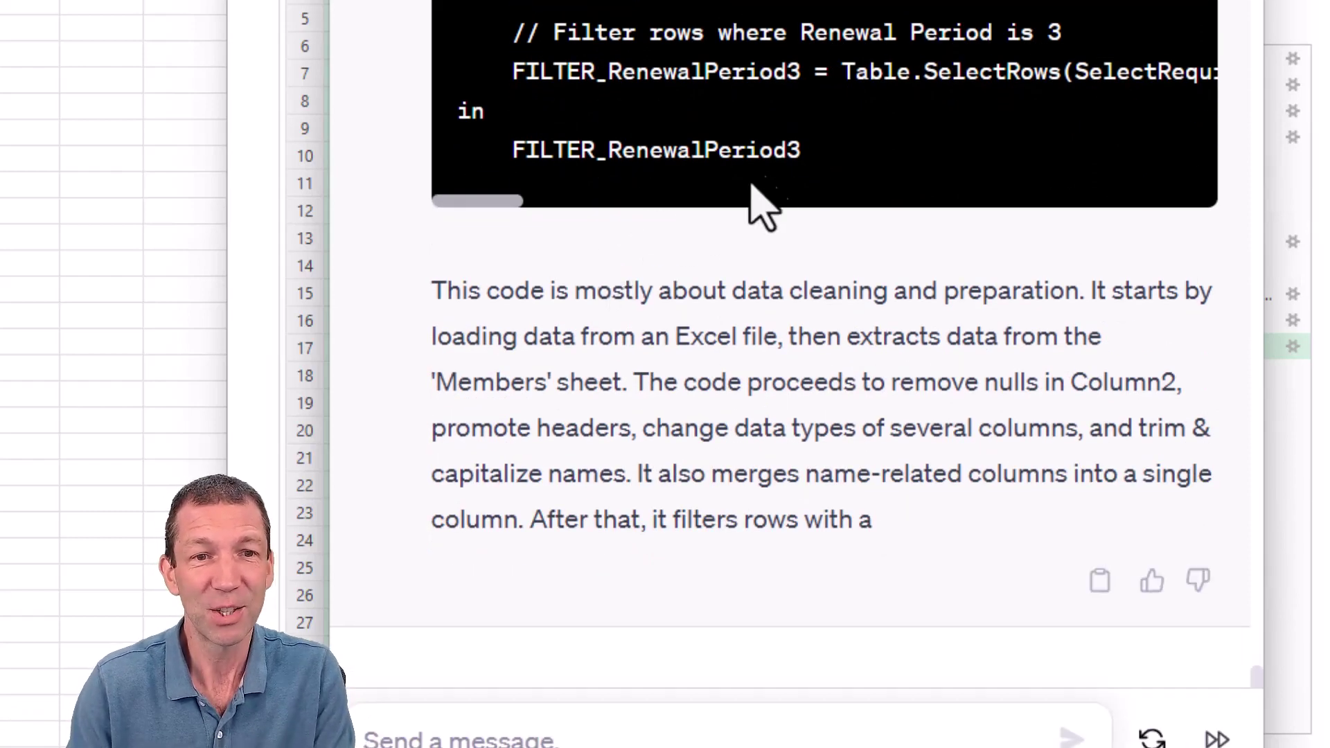
pyautogui.scroll(15, 849, 152)
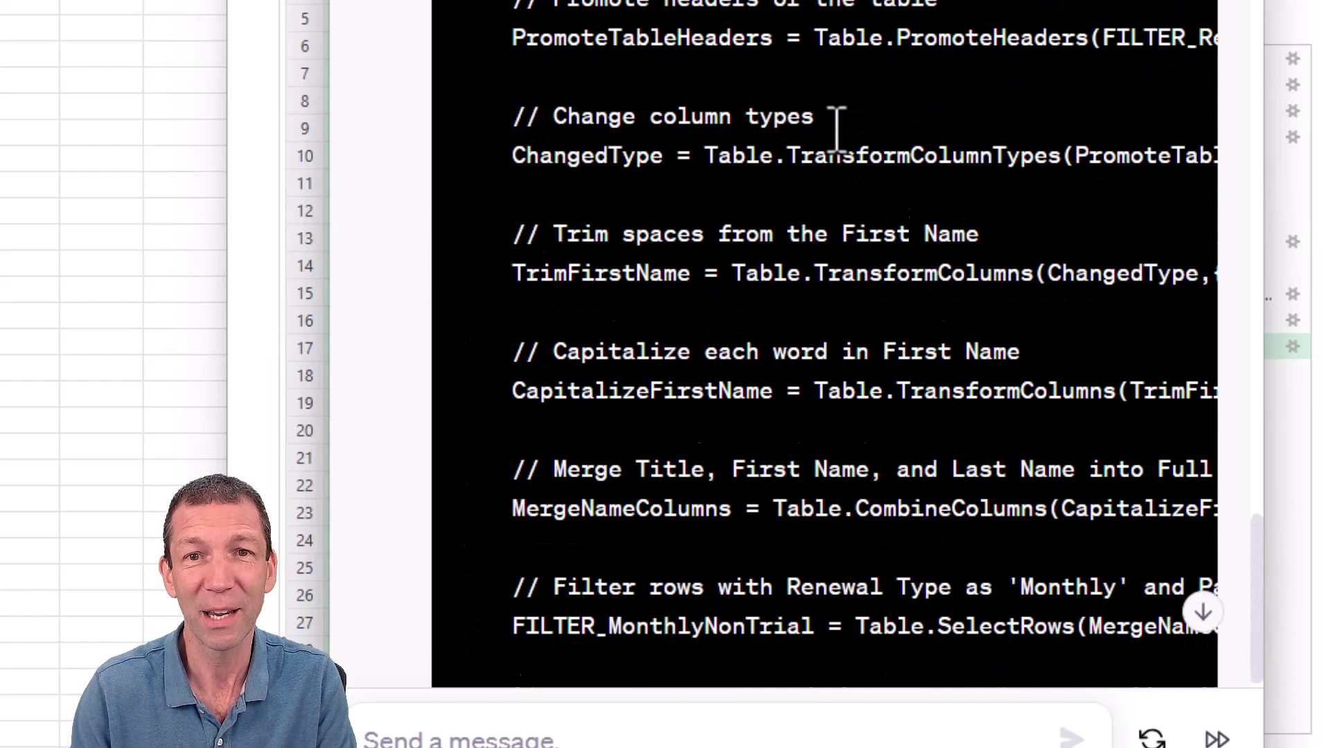
pyautogui.scroll(7, 838, 138)
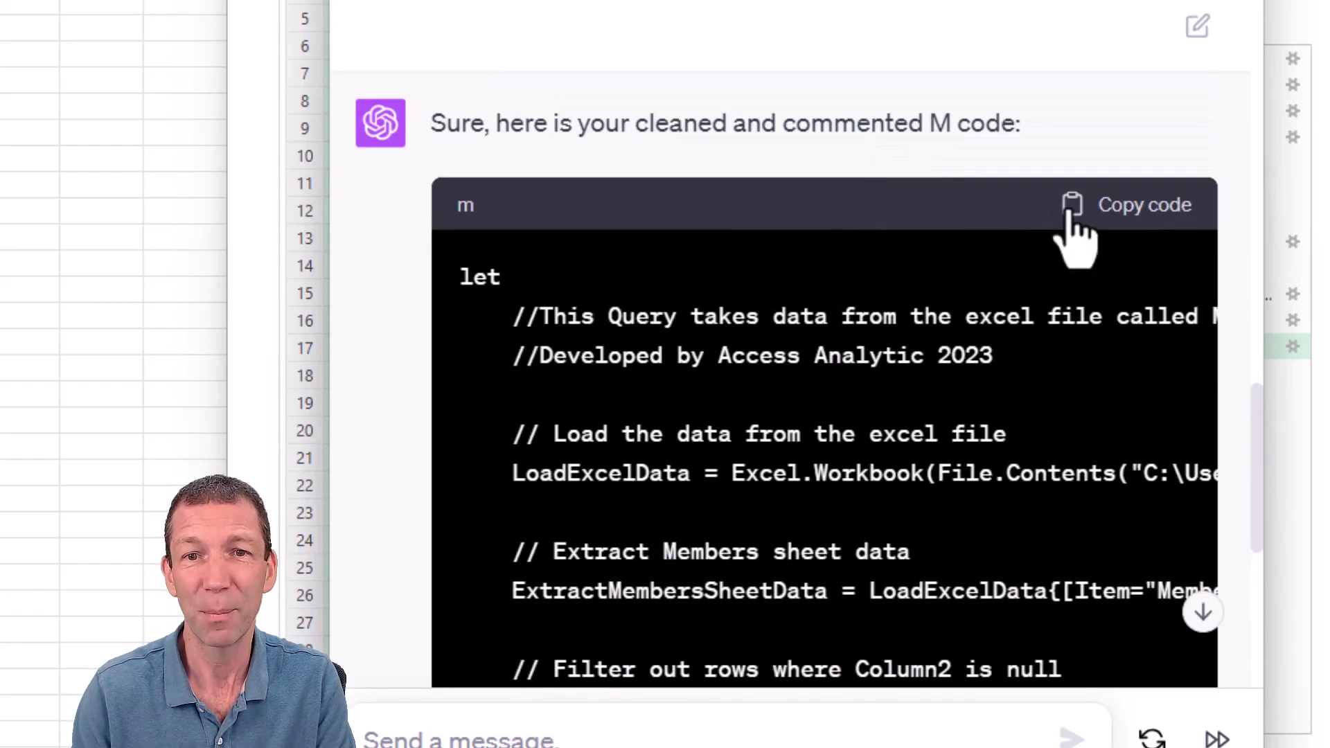
pyautogui.click(1071, 222)
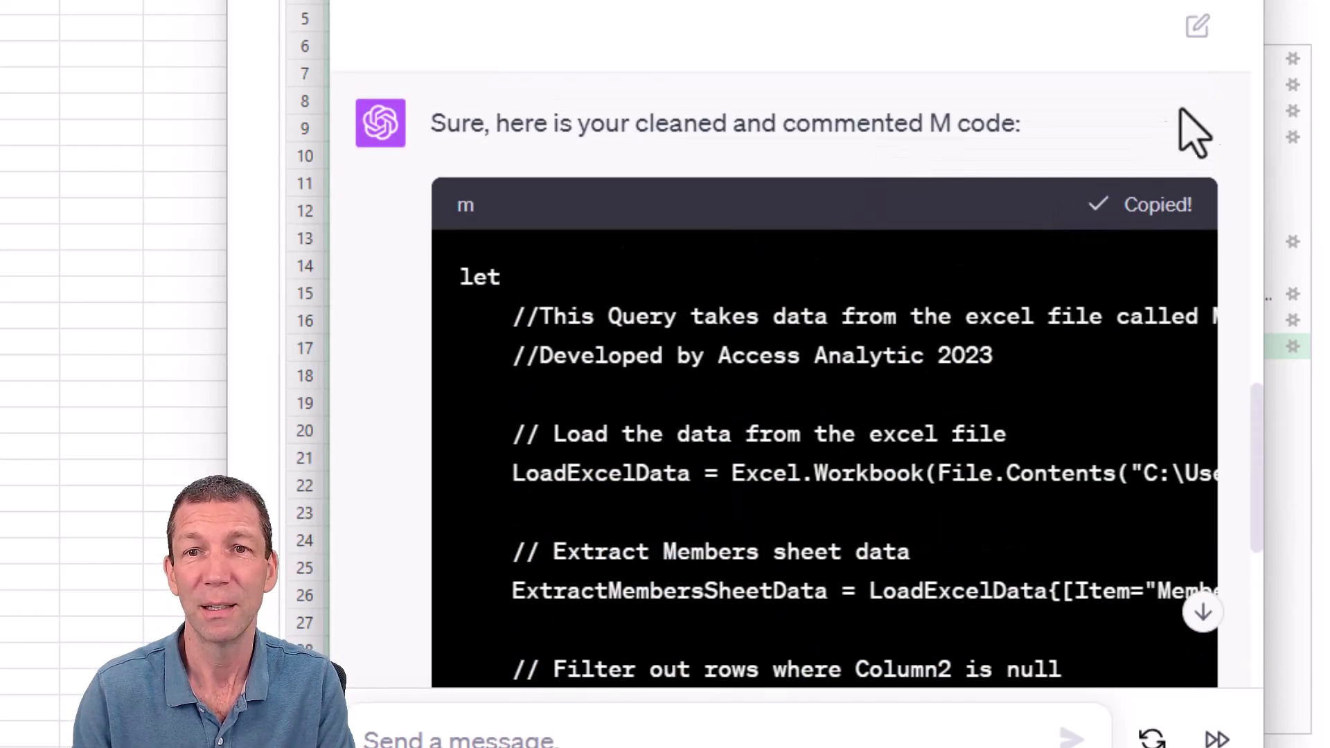
pyautogui.click(1280, 13)
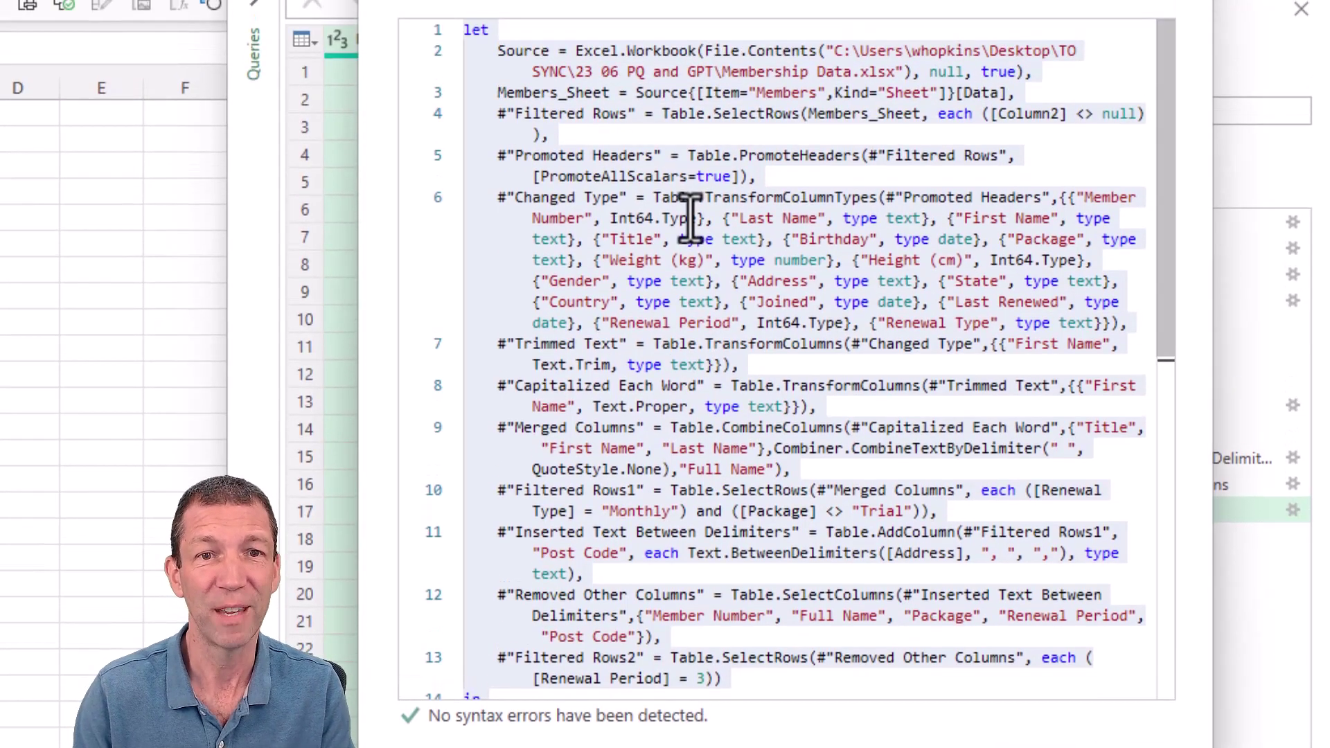
# Overwrite the Members query code with ChatGPT's version, steps LoadExcelData through FILTER_RenewalPeriod3.
pyautogui.click(690, 218)
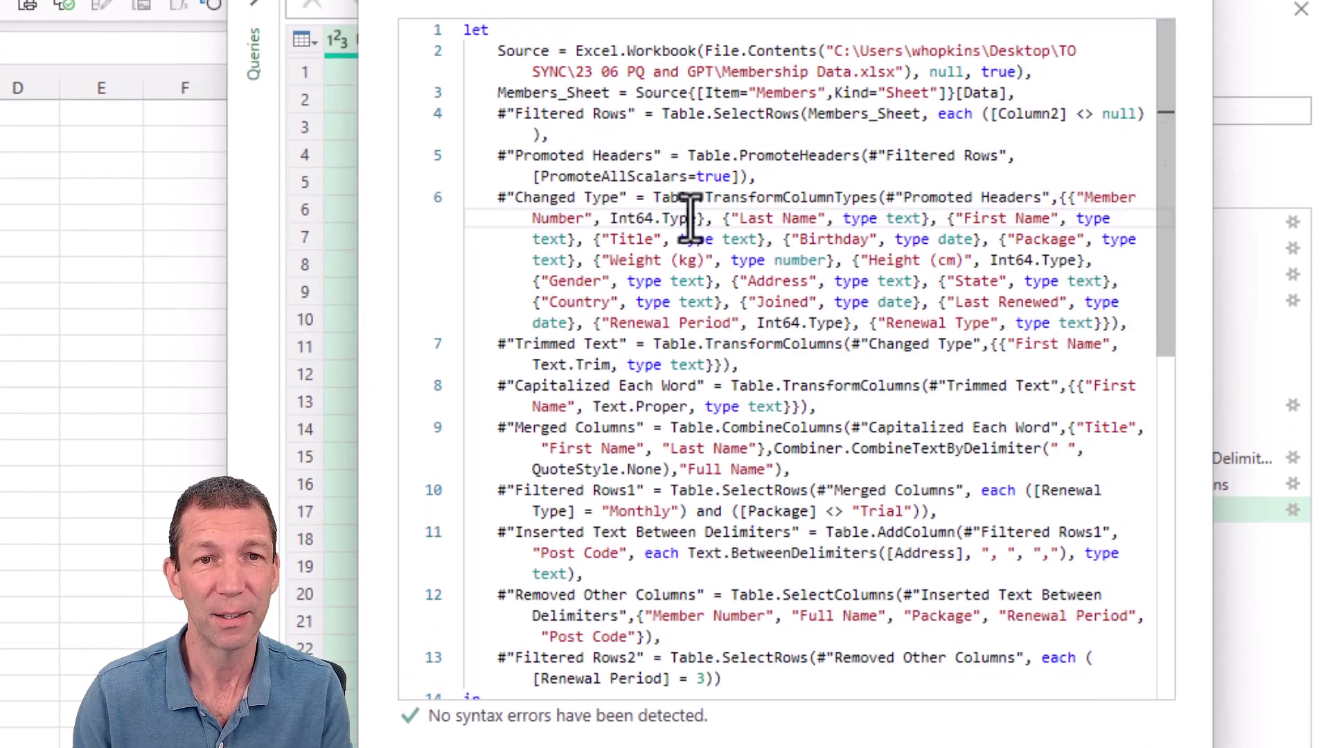
pyautogui.hotkey('ctrl', 'a')
pyautogui.hotkey('ctrl', 'v')
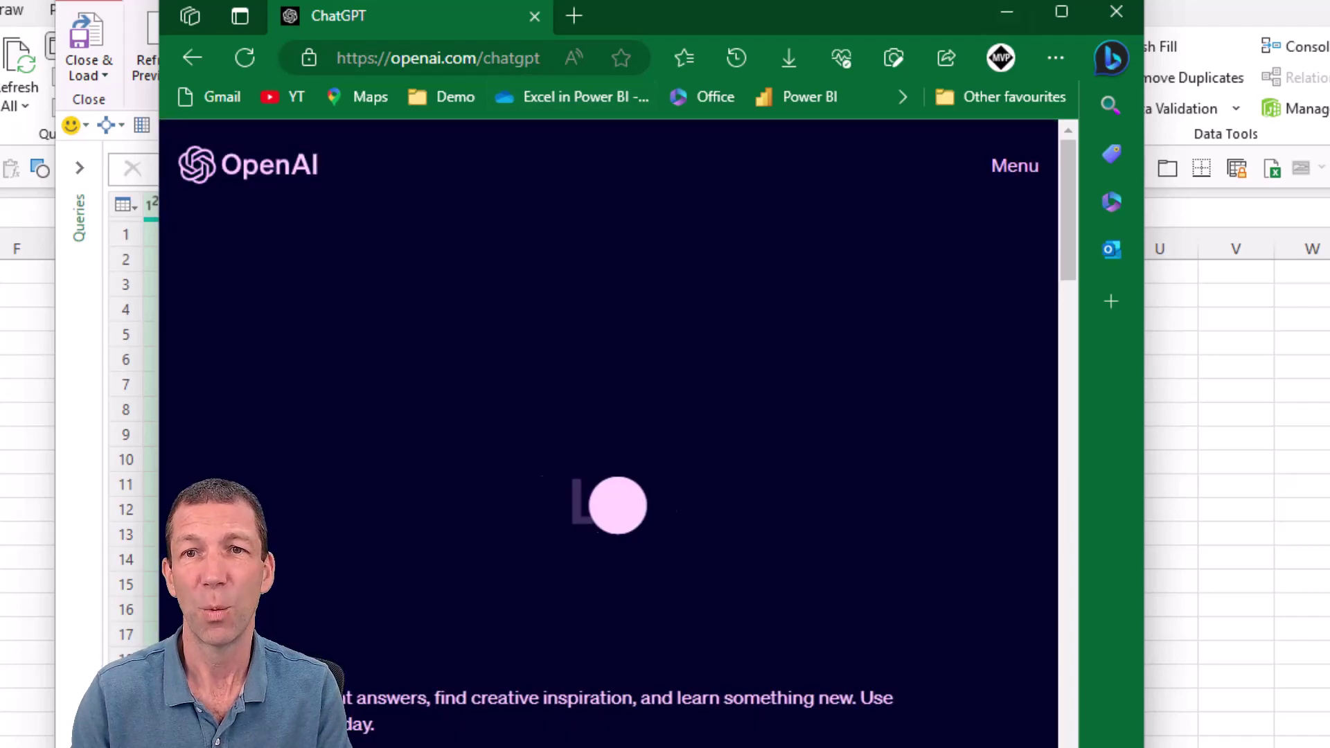
pyautogui.click(1006, 172)
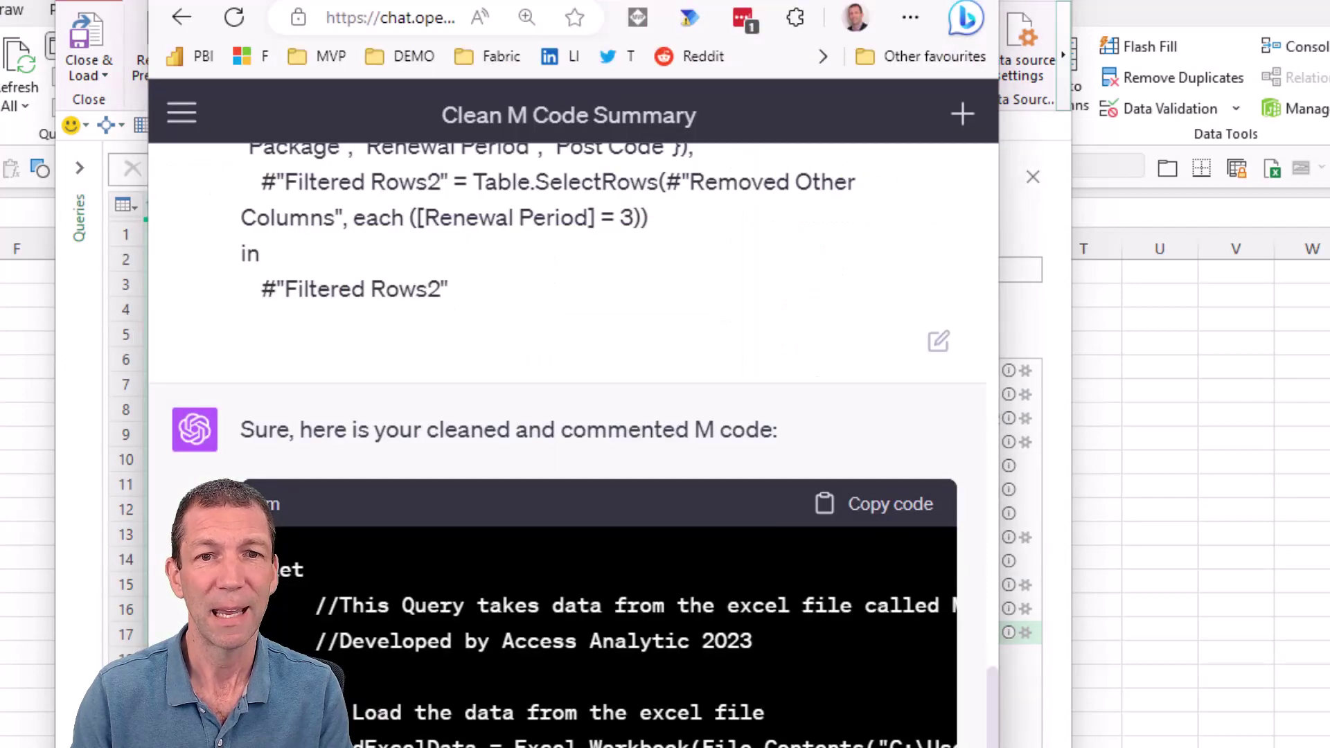
# Scroll to the top of the Clean M Code Summary chat, showing the summary-comment prompt.
pyautogui.scroll(15, 521, 527)
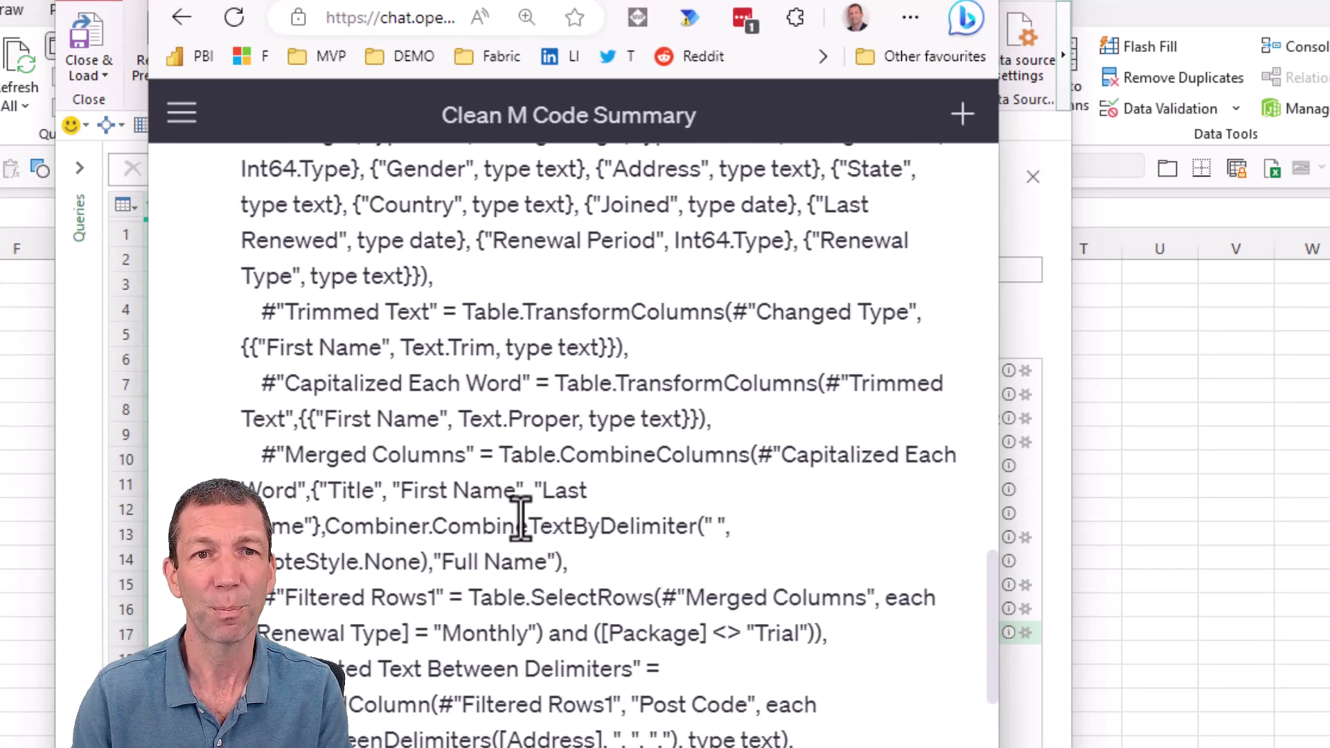
pyautogui.scroll(10, 520, 518)
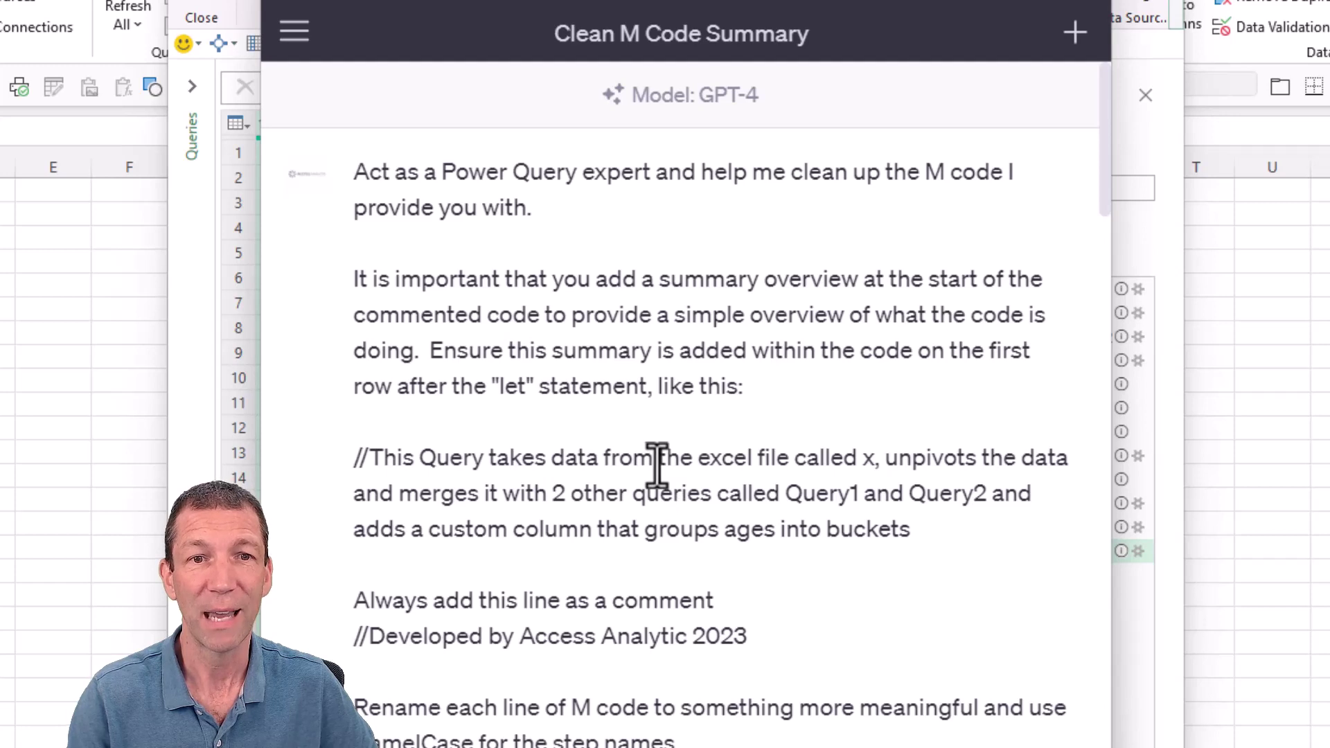
pyautogui.moveTo(465, 357); pyautogui.dragTo(768, 416)
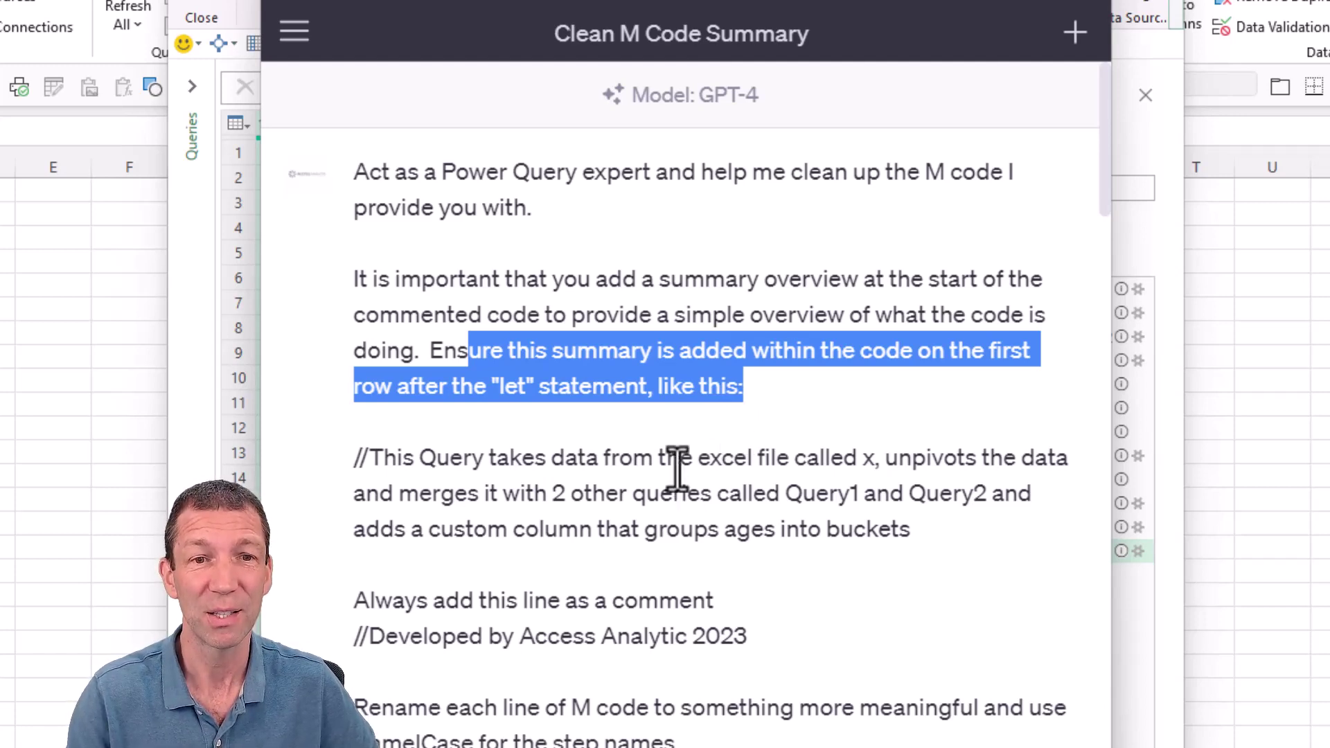
pyautogui.scroll(-4, 677, 469)
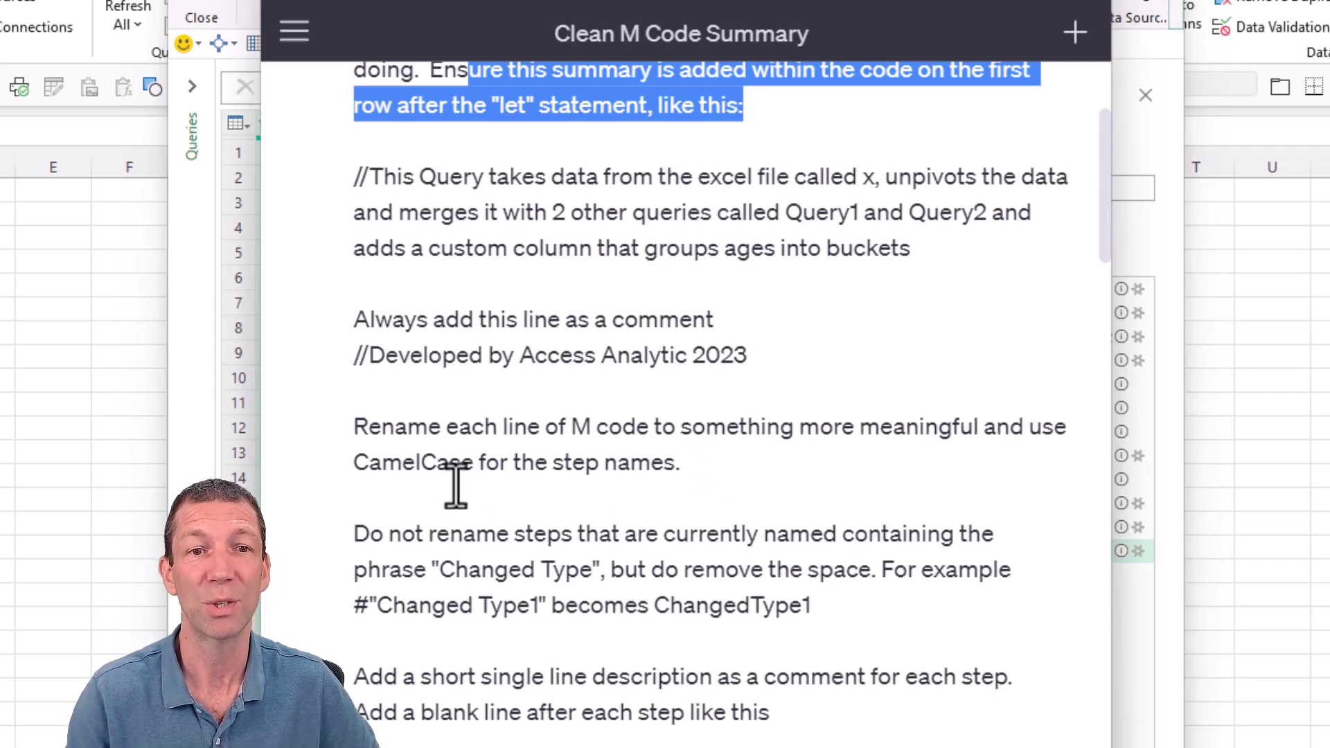
pyautogui.scroll(-2, 588, 526)
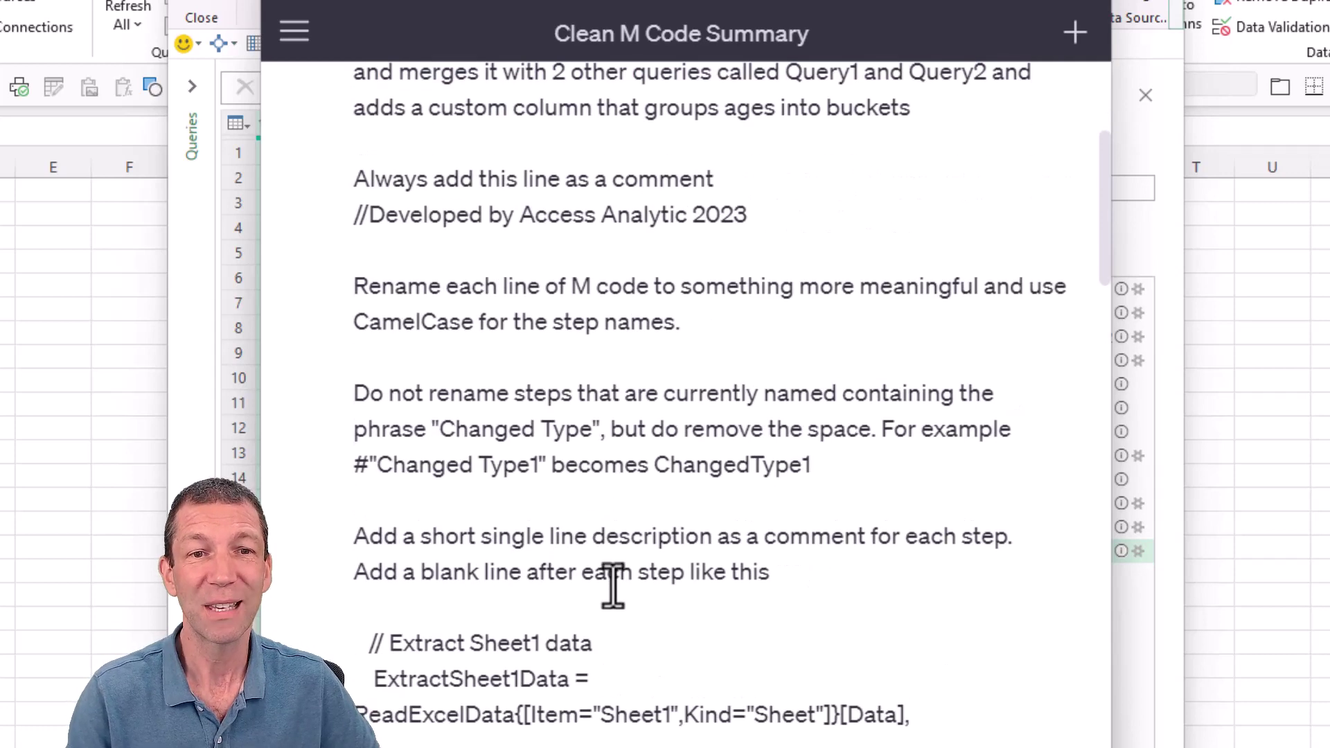
pyautogui.scroll(-2, 613, 585)
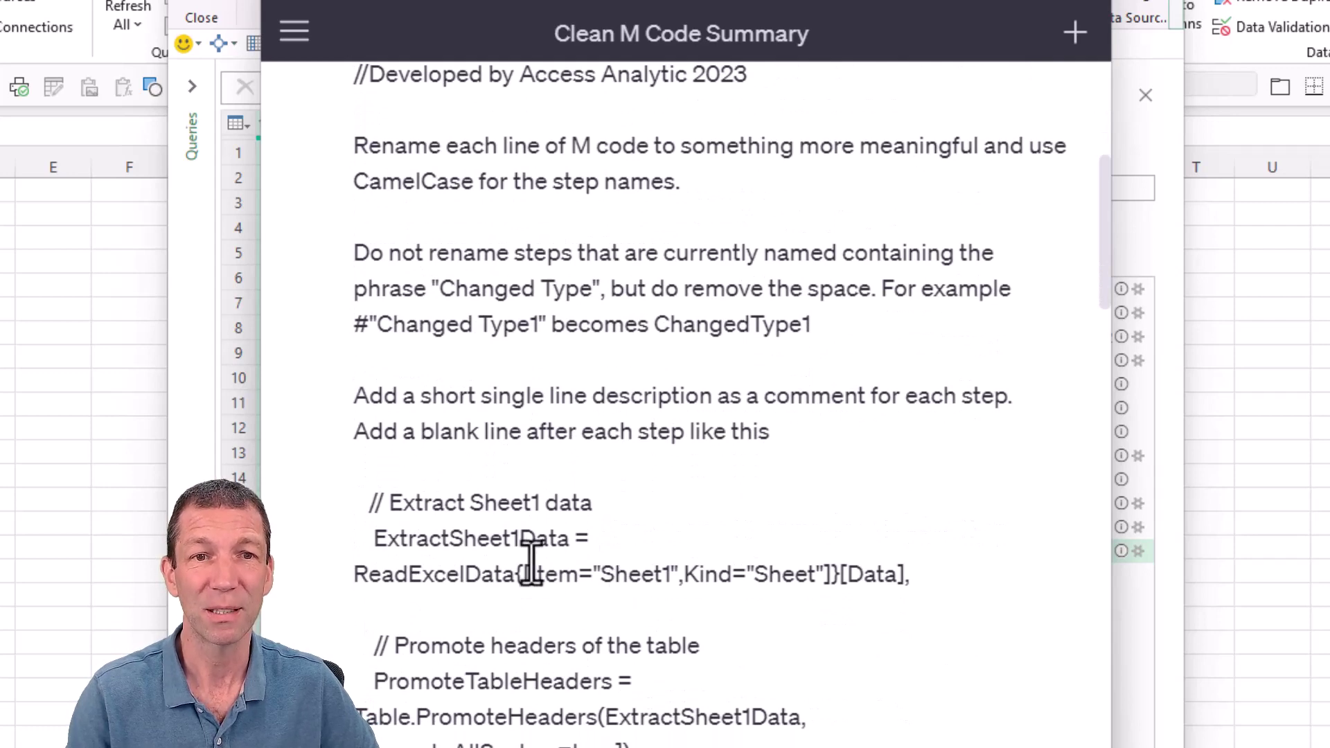
pyautogui.scroll(-2, 455, 541)
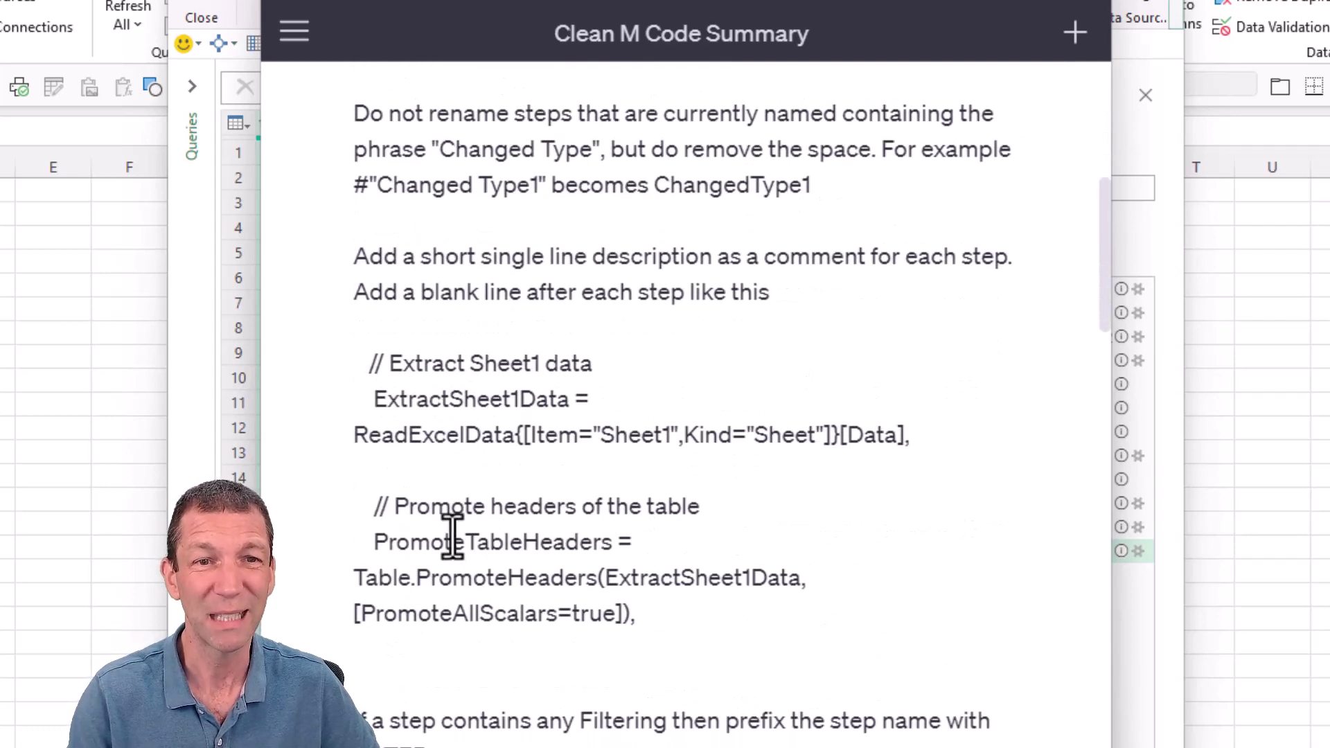
pyautogui.scroll(-4, 457, 540)
pyautogui.scroll(2, 461, 544)
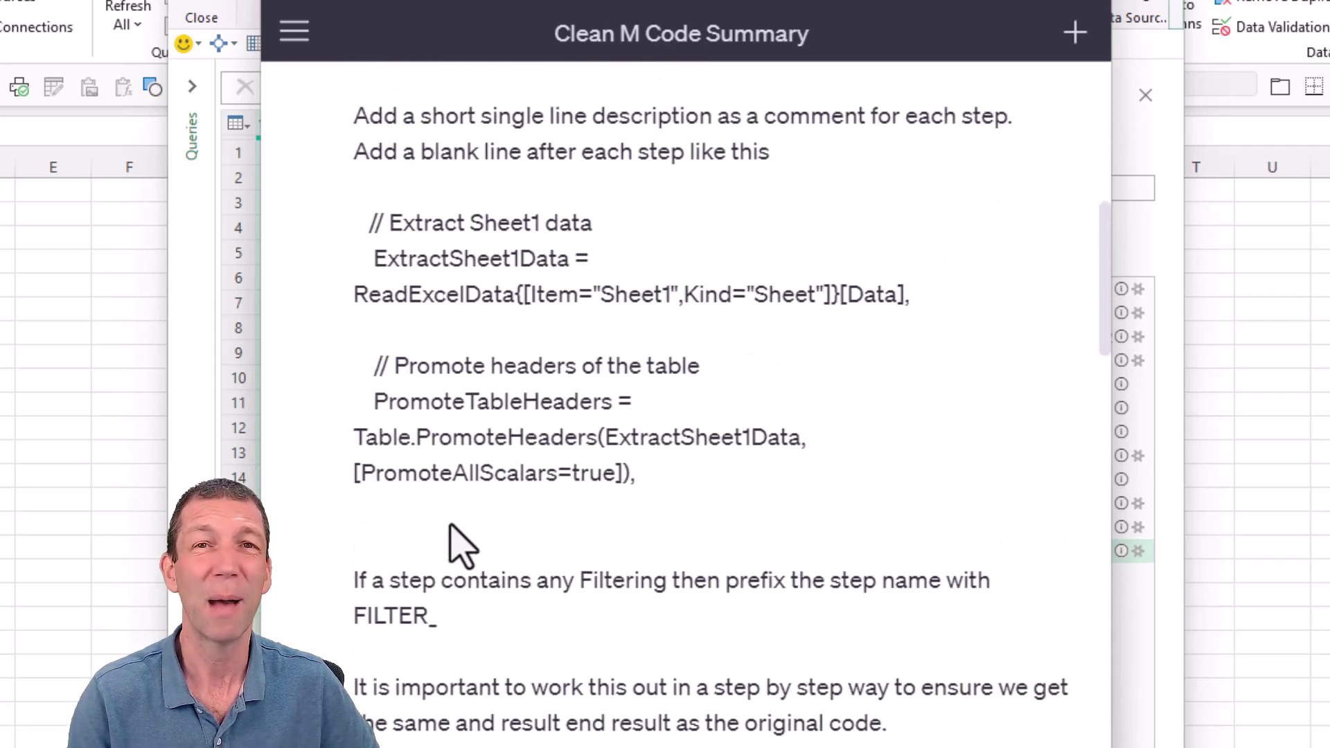
pyautogui.scroll(-4, 460, 544)
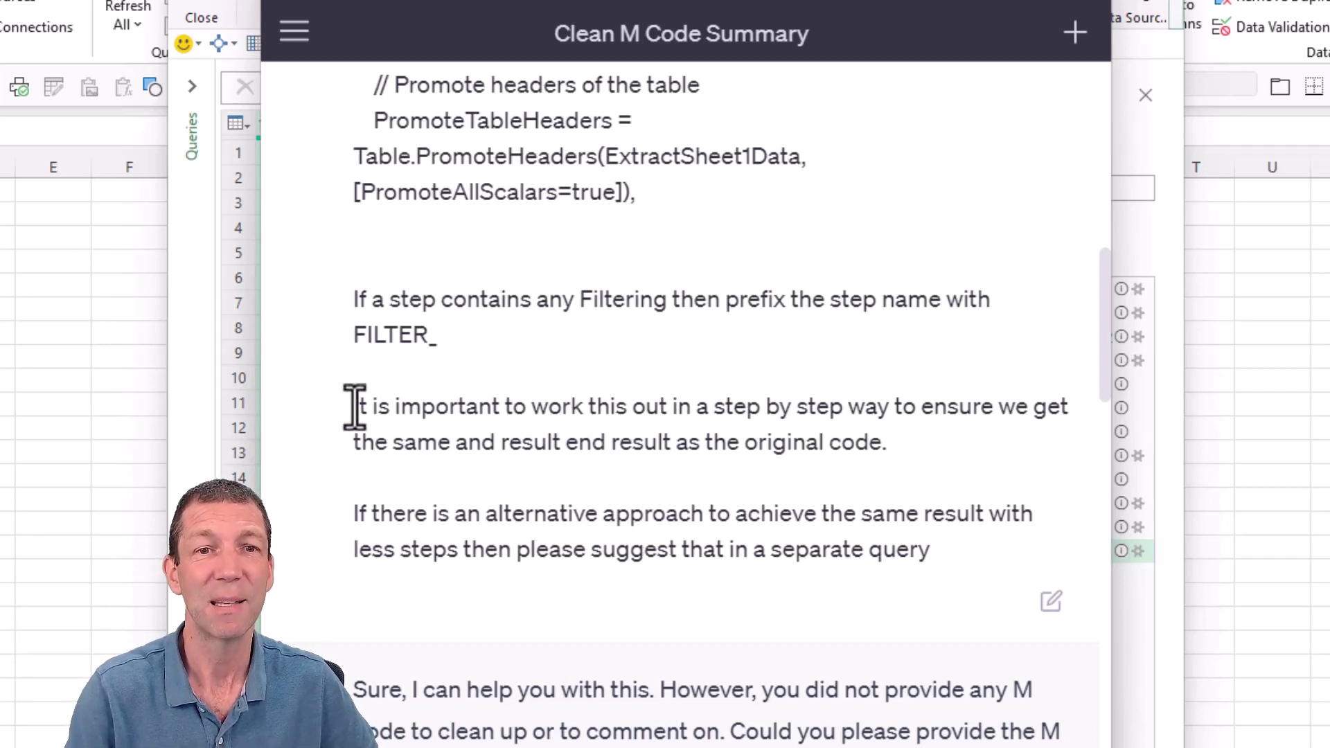
pyautogui.moveTo(351, 407); pyautogui.dragTo(531, 409)
pyautogui.moveTo(636, 443); pyautogui.dragTo(928, 484)
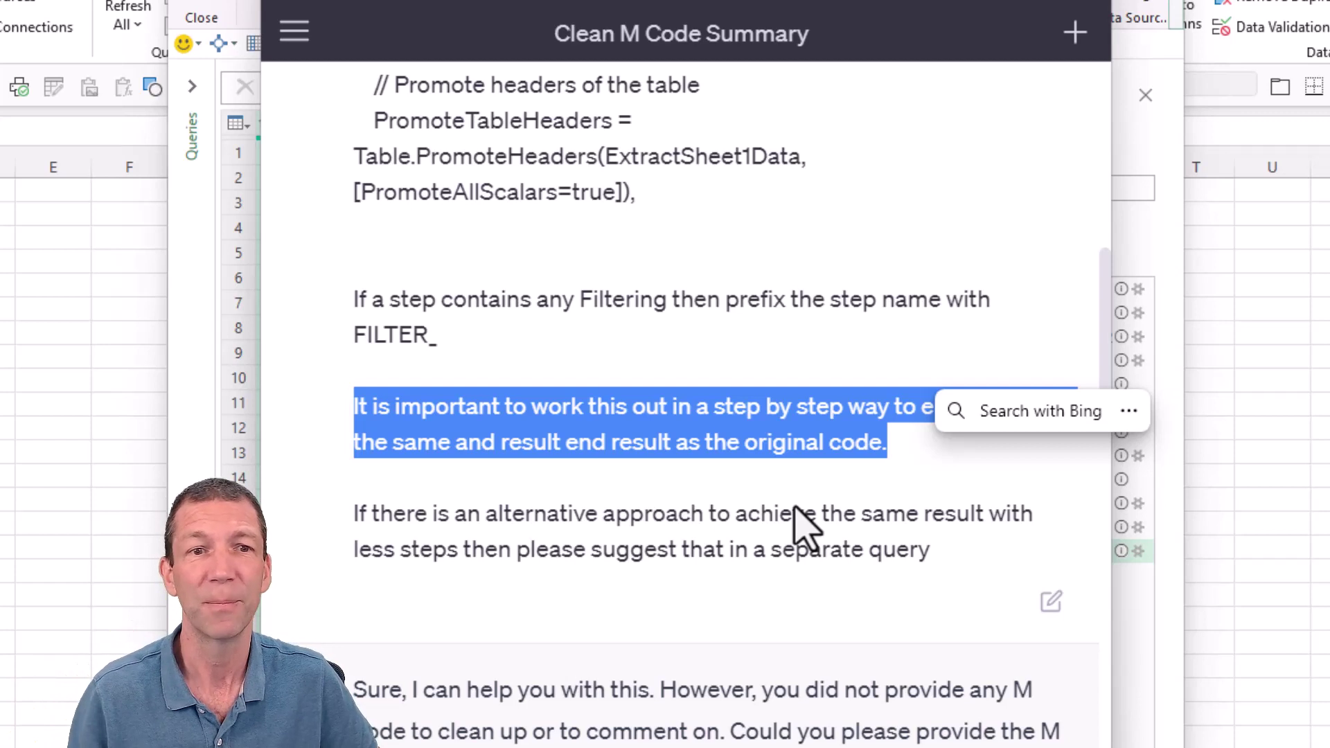
pyautogui.click(786, 454)
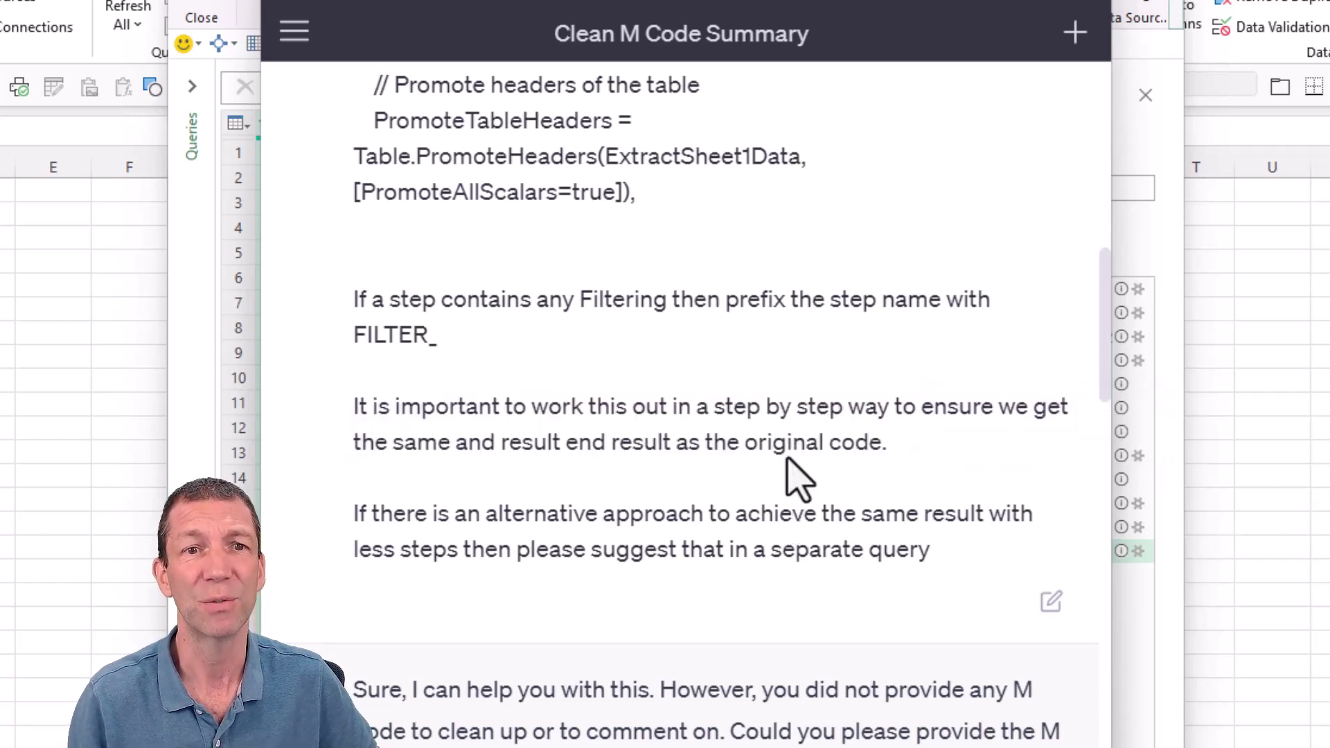